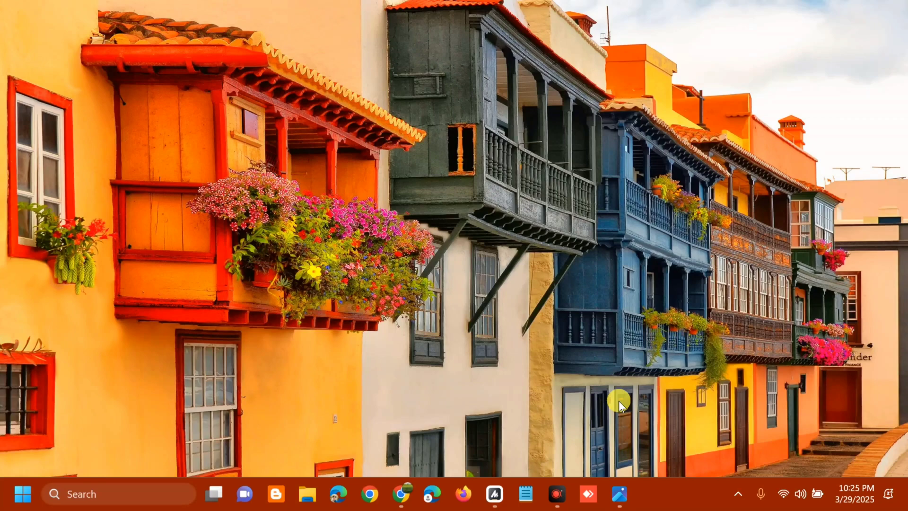
# Step: Search the Start menu for 'TROUBLE' and open the Troubleshoot settings page
pyautogui.click(619, 494)
pyautogui.click(21, 492)
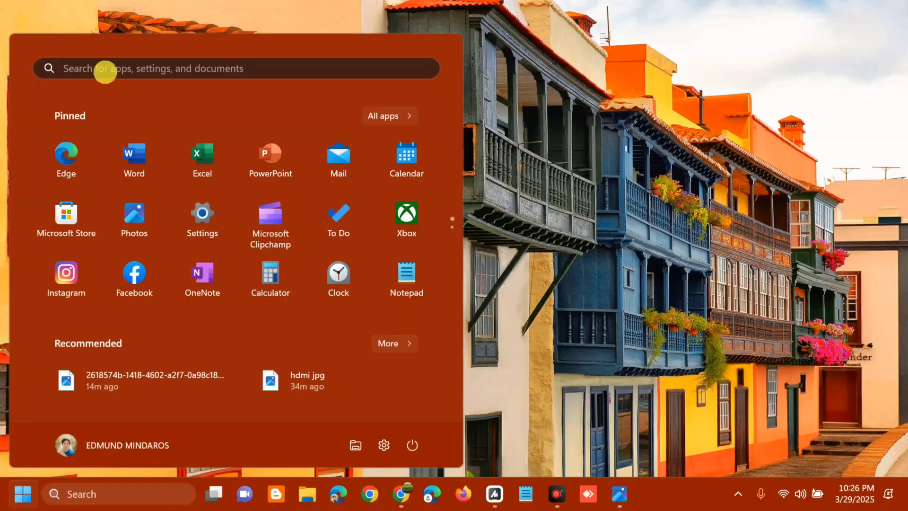
pyautogui.click(105, 71)
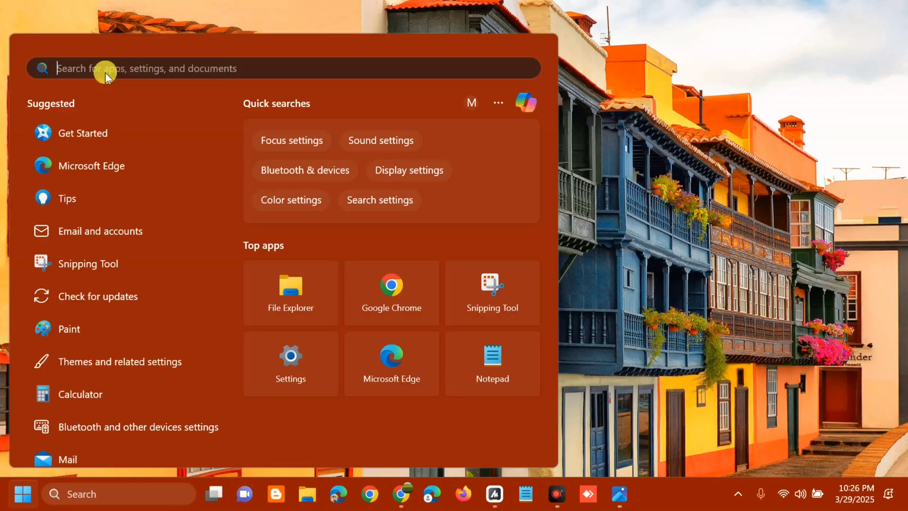
pyautogui.write('TROUBLE')
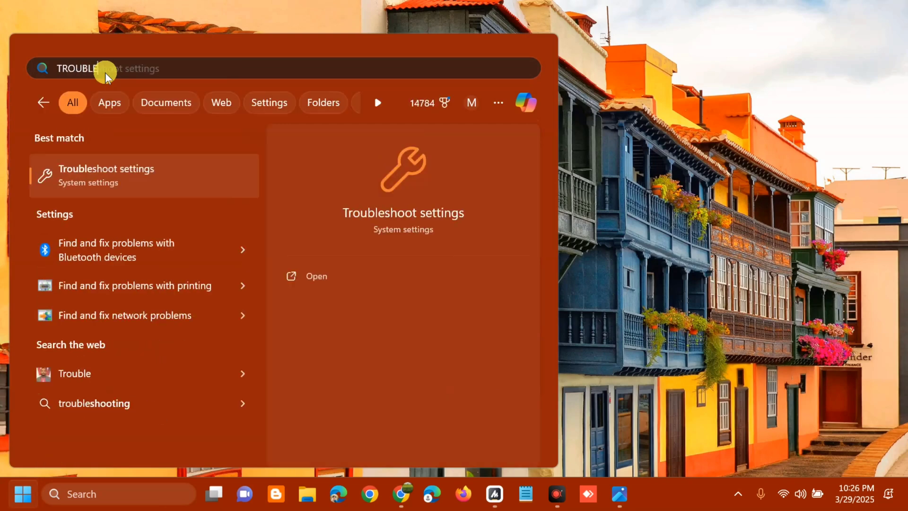
pyautogui.click(316, 279)
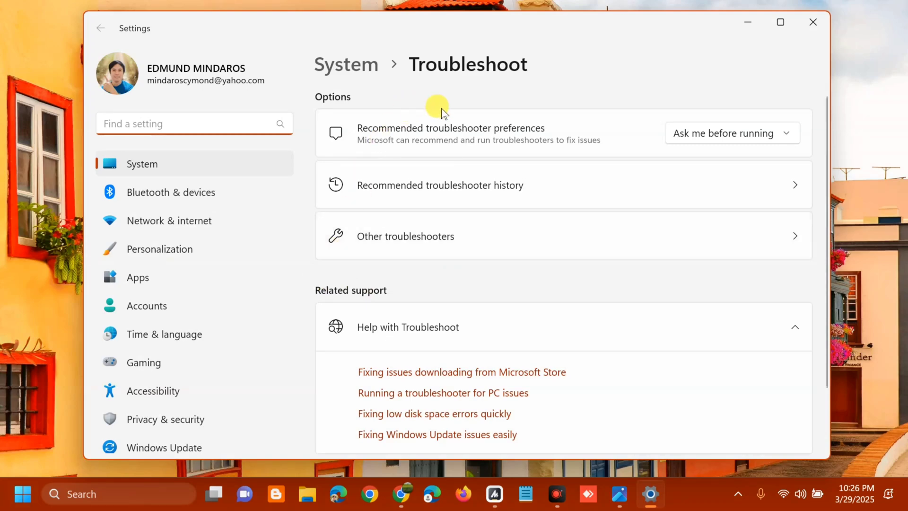
# Step: Run the Windows Update troubleshooter under Other troubleshooters and close its completion report
pyautogui.click(415, 237)
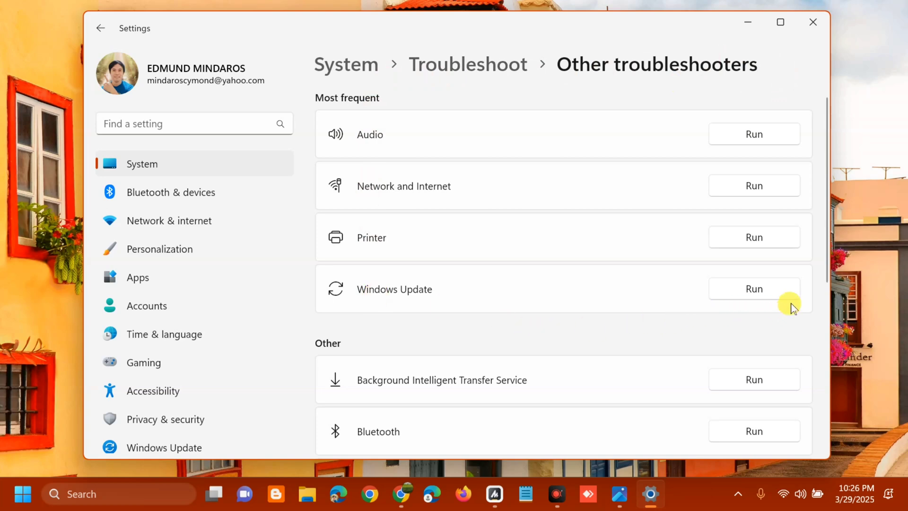
pyautogui.click(751, 292)
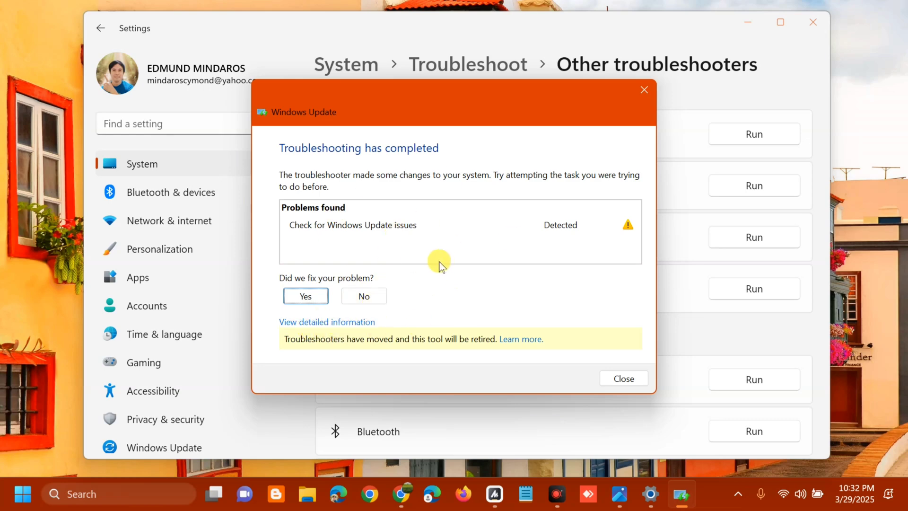
pyautogui.click(624, 381)
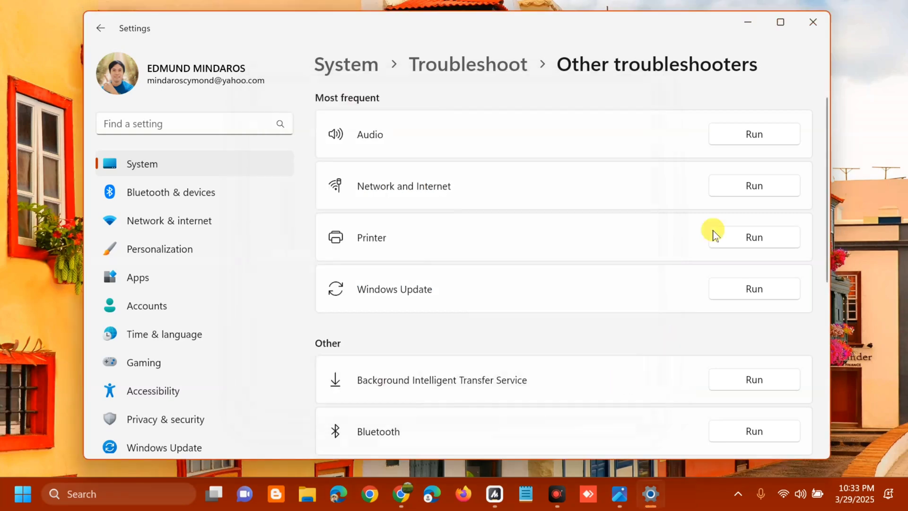
# Step: Close Settings and search the Start menu for 'SERVICES'
pyautogui.click(813, 23)
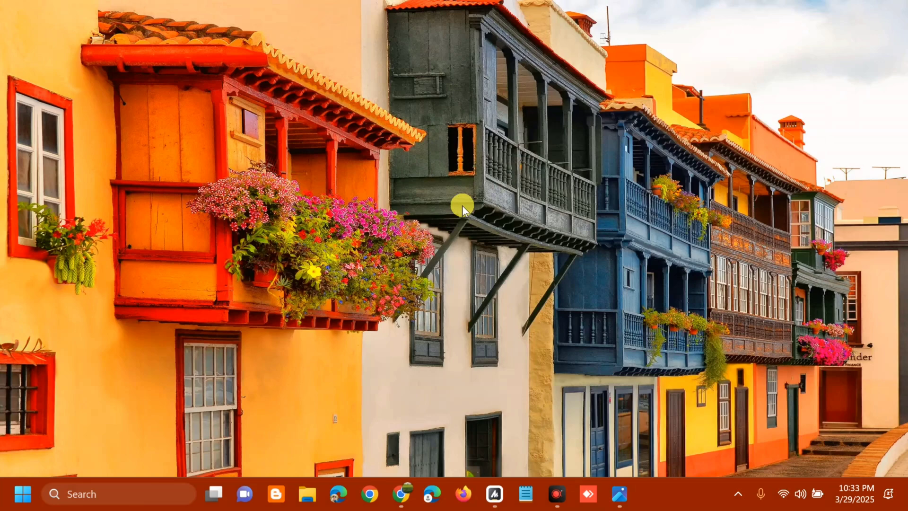
pyautogui.click(23, 497)
pyautogui.click(158, 69)
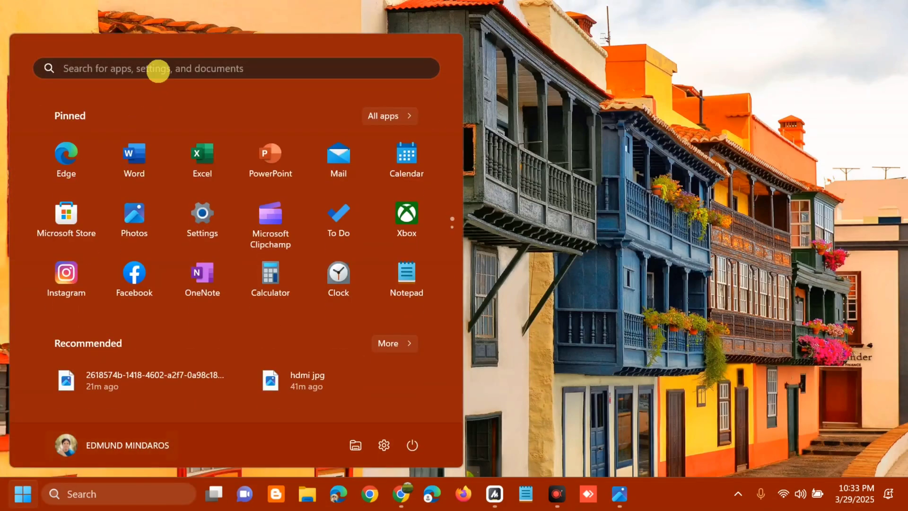
pyautogui.write('SE')
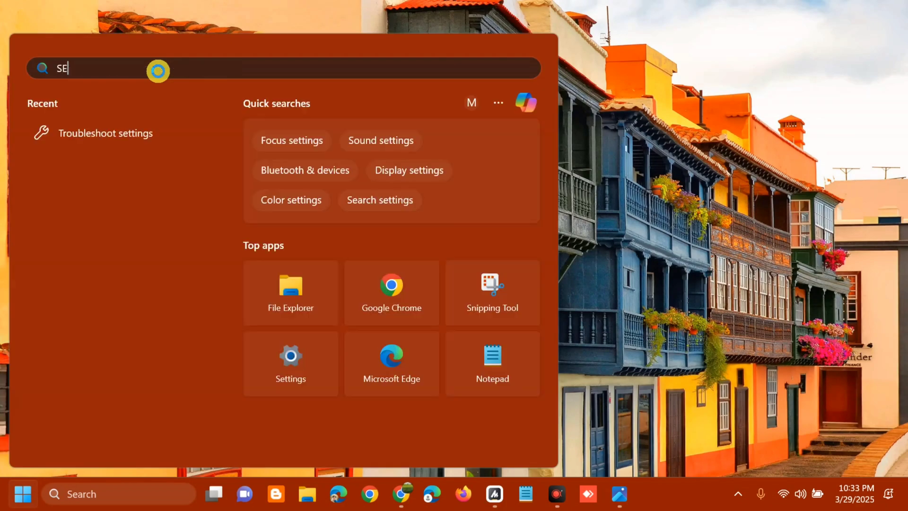
pyautogui.write('RVICES')
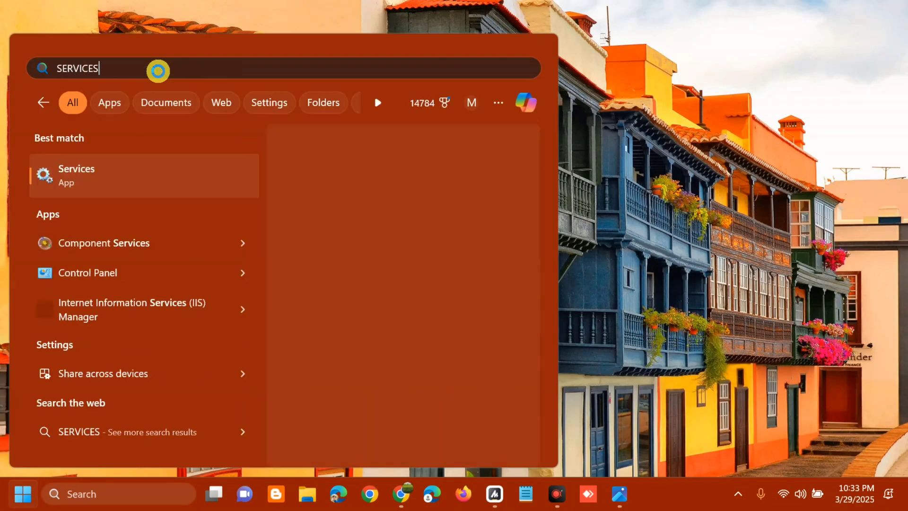
# Step: Launch Services, scroll down to Windows Update and restart that service
pyautogui.click(314, 276)
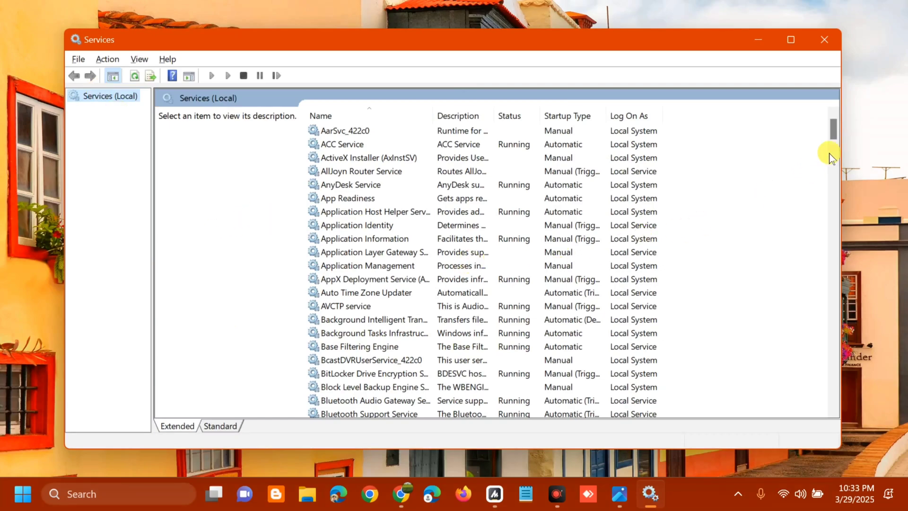
pyautogui.moveTo(833, 137); pyautogui.dragTo(825, 408)
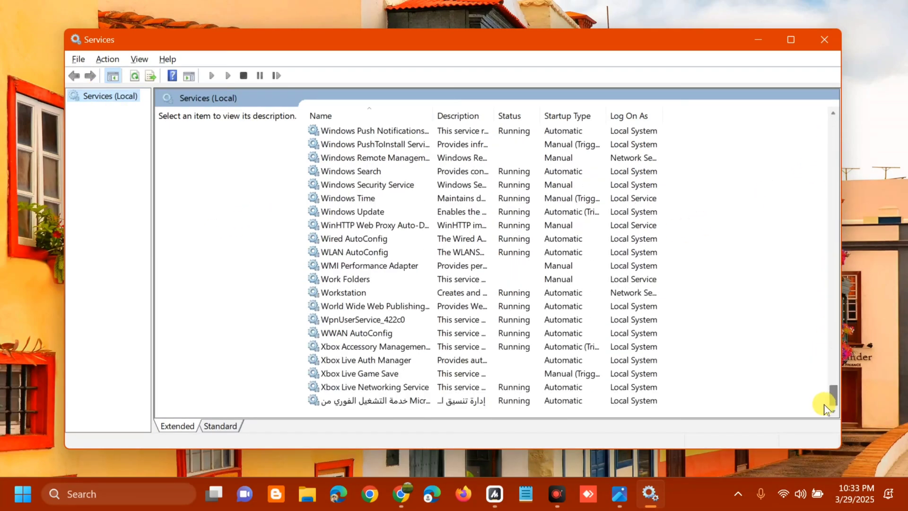
pyautogui.click(444, 217)
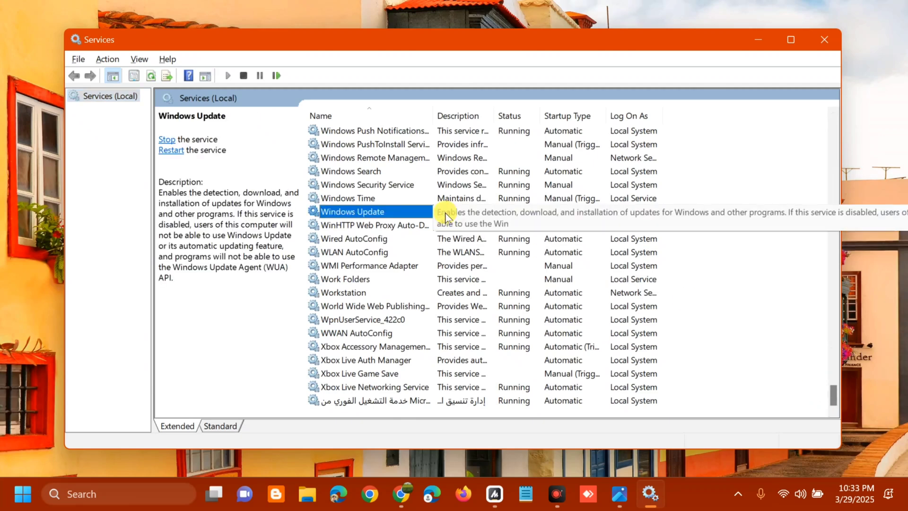
pyautogui.rightClick(445, 216)
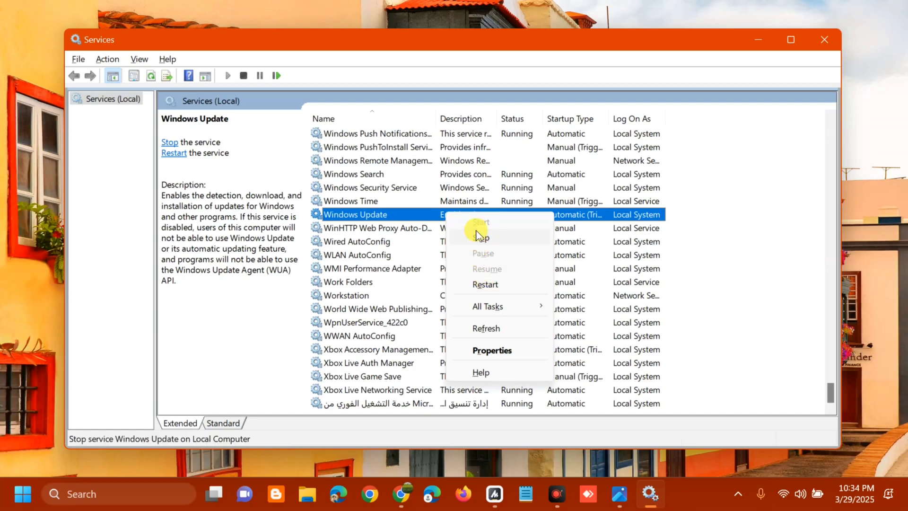
pyautogui.click(488, 284)
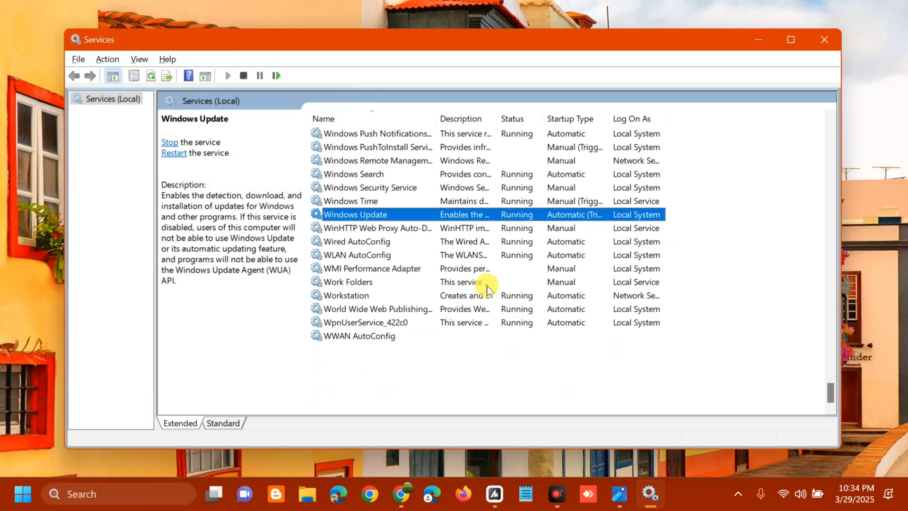
pyautogui.doubleClick(428, 217)
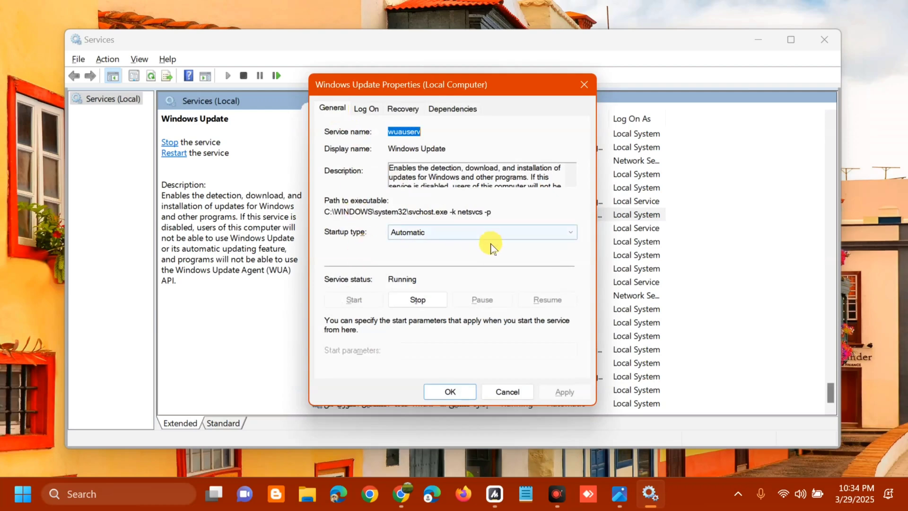
pyautogui.click(540, 235)
pyautogui.press('Escape')
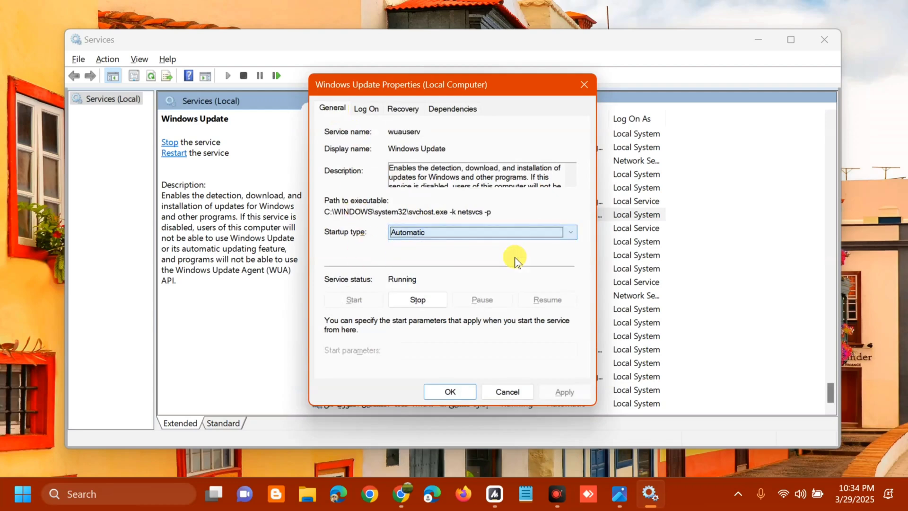
pyautogui.click(450, 392)
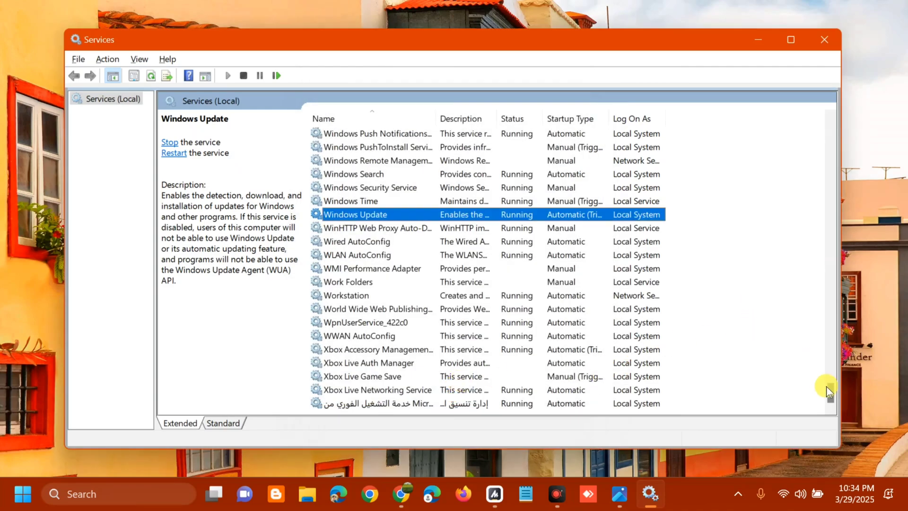
# Step: Scroll up to Background Intelligent Transfer Service and open its properties
pyautogui.moveTo(829, 397); pyautogui.dragTo(842, 177)
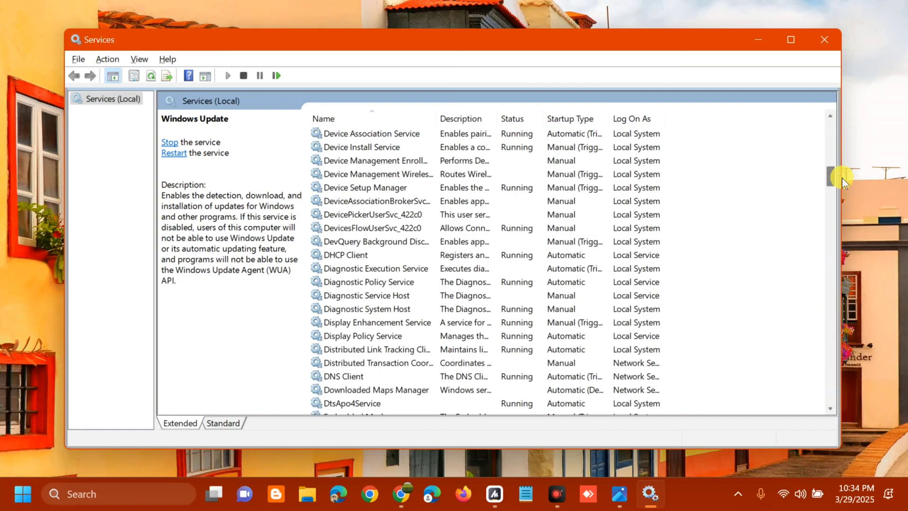
pyautogui.moveTo(842, 177); pyautogui.dragTo(836, 141)
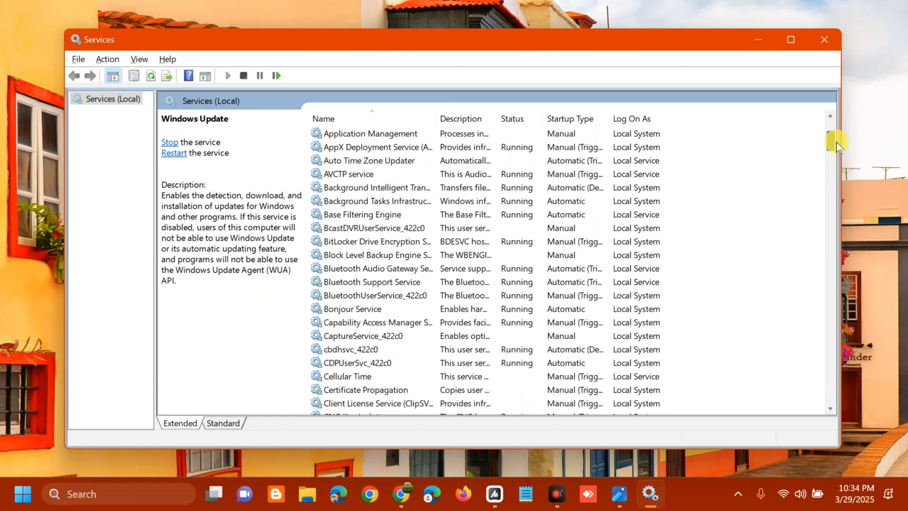
pyautogui.click(448, 188)
pyautogui.rightClick(448, 189)
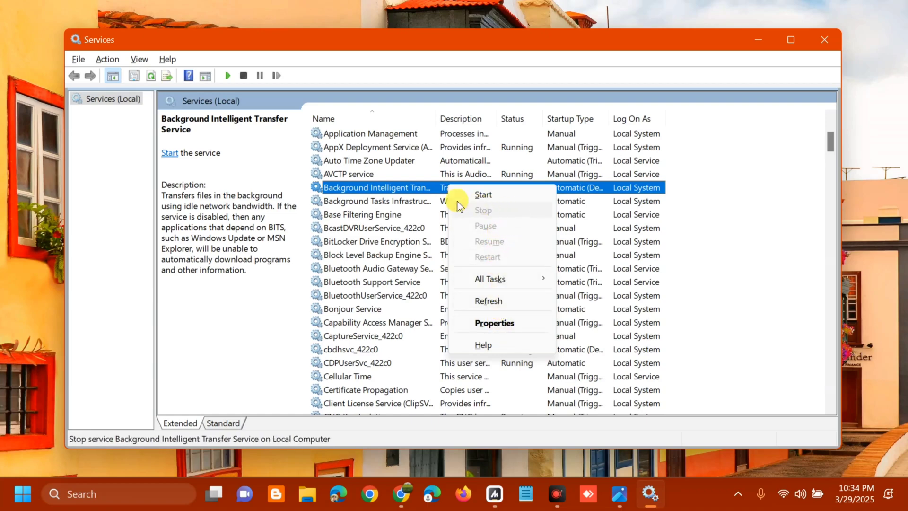
pyautogui.click(431, 192)
# Step: Set BITS startup type to Automatic, start the service, then apply and confirm
pyautogui.doubleClick(430, 188)
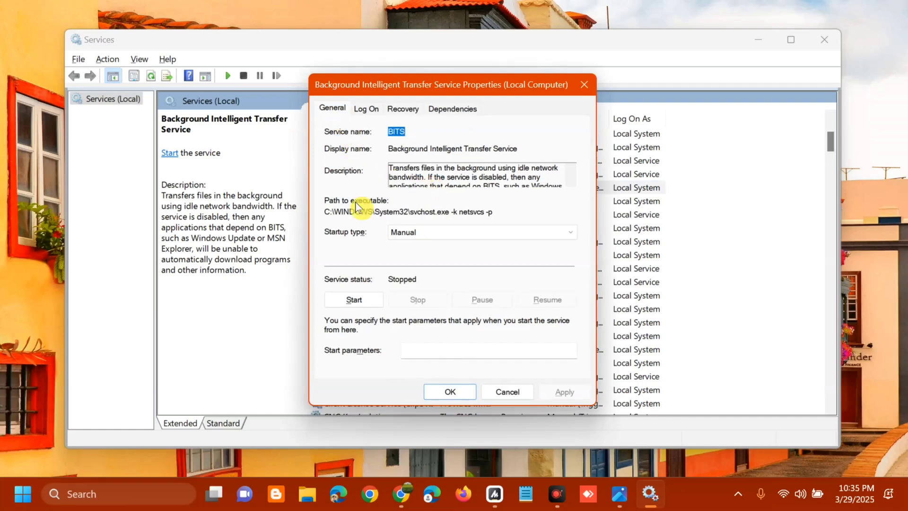
pyautogui.click(564, 232)
pyautogui.click(510, 256)
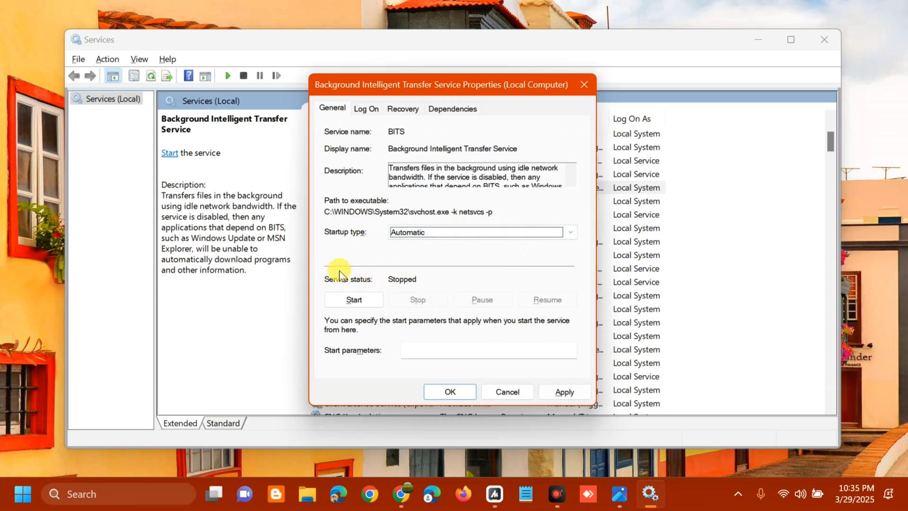
pyautogui.click(358, 300)
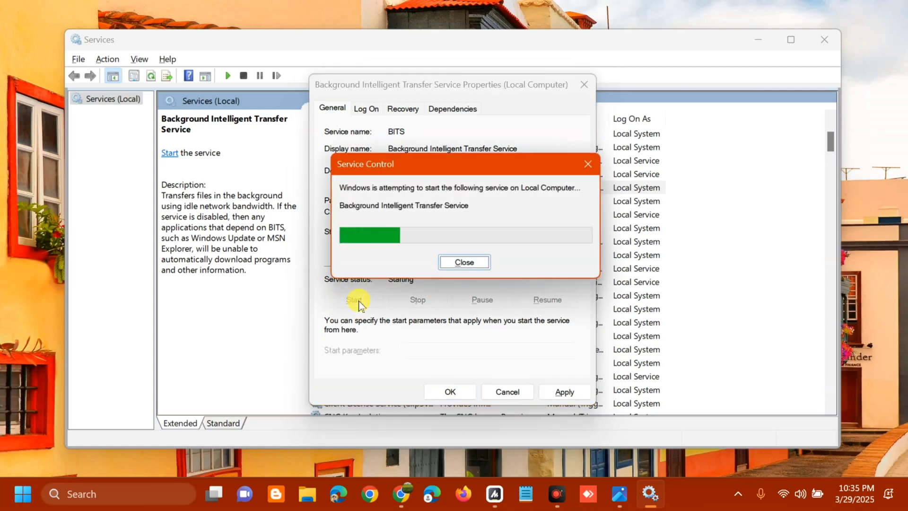
pyautogui.click(358, 300)
pyautogui.click(563, 392)
pyautogui.click(463, 391)
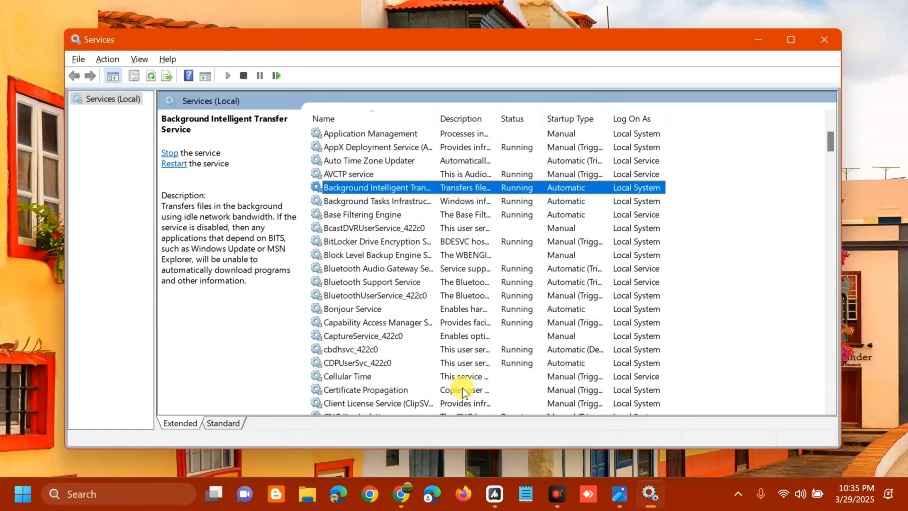
# Step: Restart Cryptographic Services from its context menu
pyautogui.moveTo(832, 152); pyautogui.dragTo(834, 168)
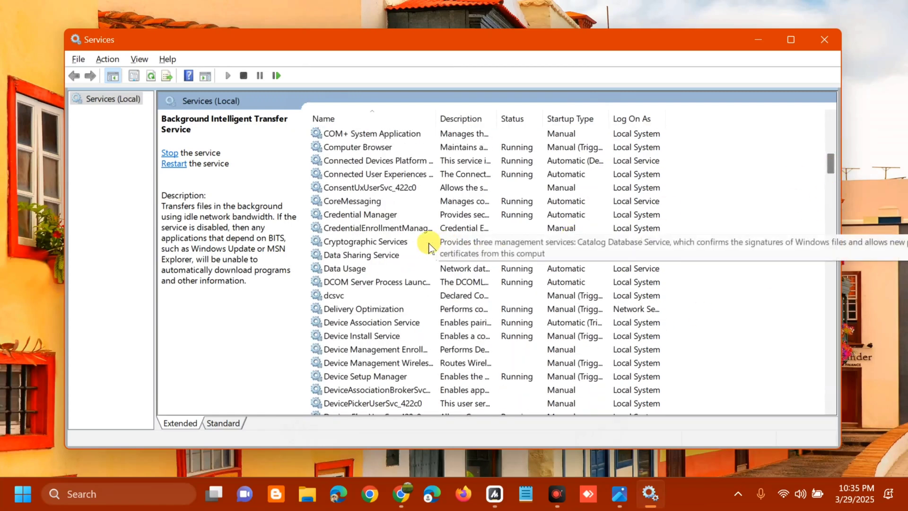
pyautogui.click(446, 243)
pyautogui.rightClick(444, 243)
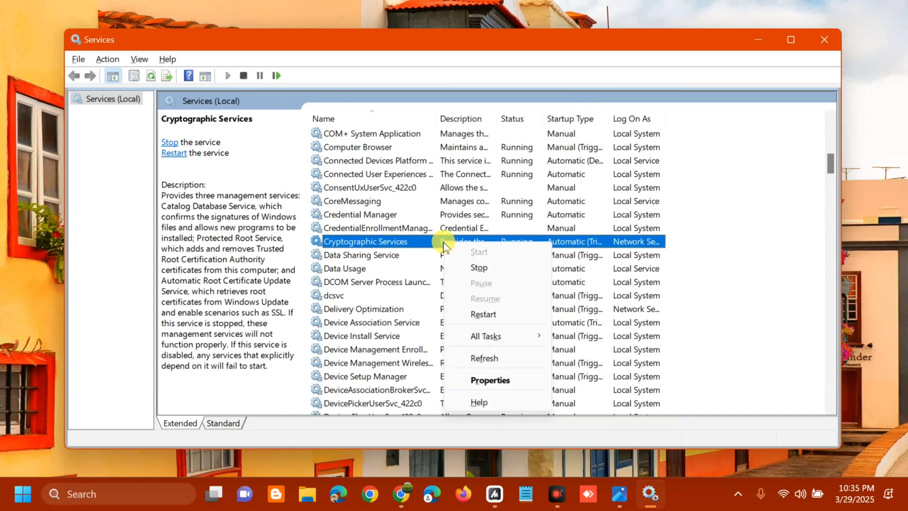
pyautogui.click(483, 316)
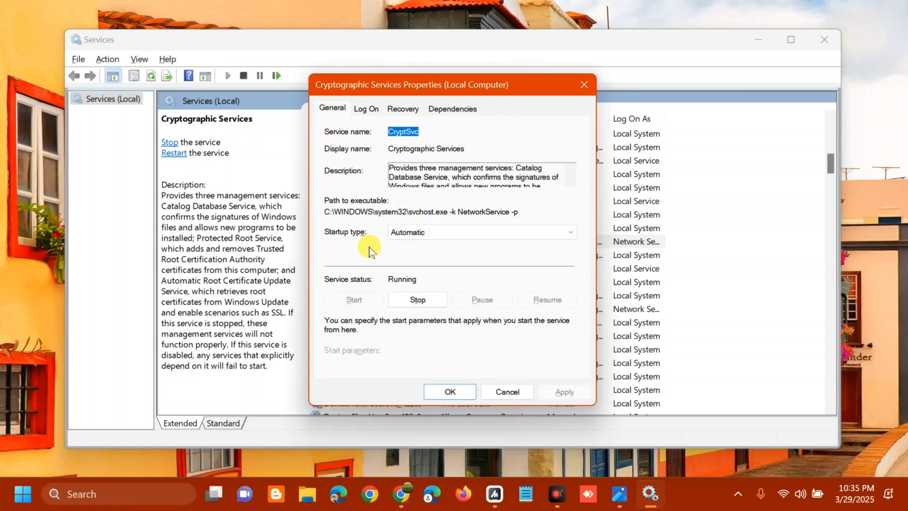
# Step: Keep Cryptographic Services startup type at Automatic, then apply and confirm its properties
pyautogui.click(539, 234)
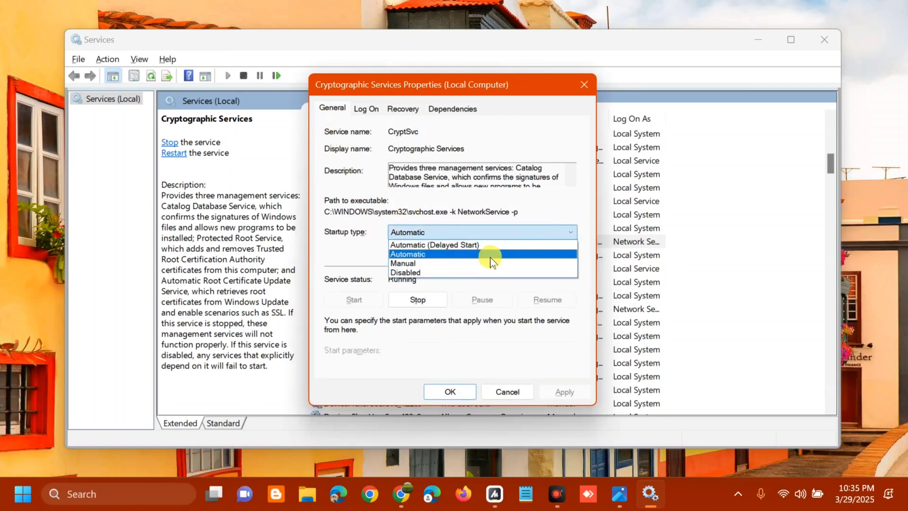
pyautogui.click(488, 255)
pyautogui.click(565, 392)
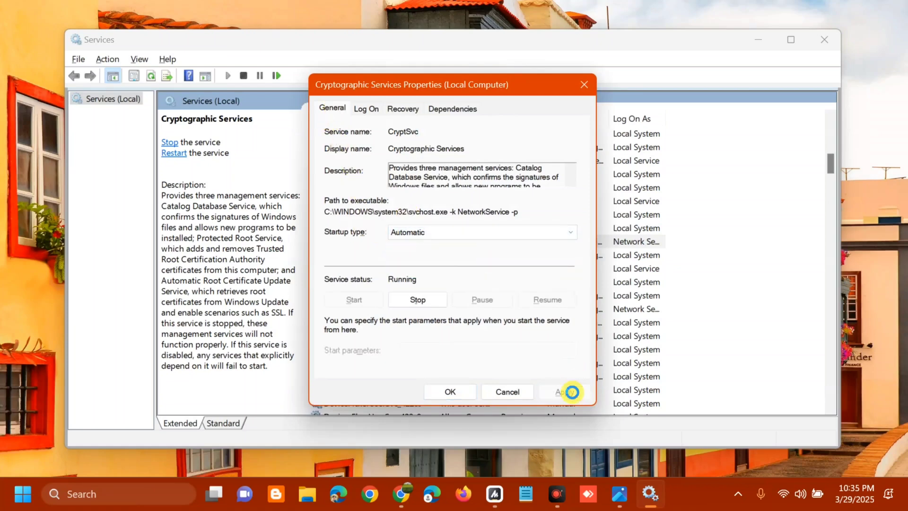
pyautogui.click(451, 392)
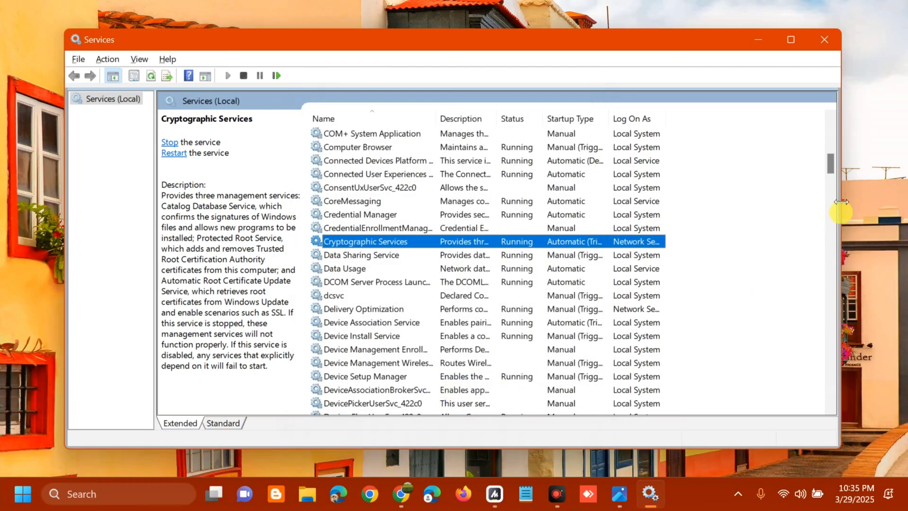
# Step: Start the Windows Installer service from its properties, confirm, and close the Services console
pyautogui.moveTo(833, 165); pyautogui.dragTo(822, 378)
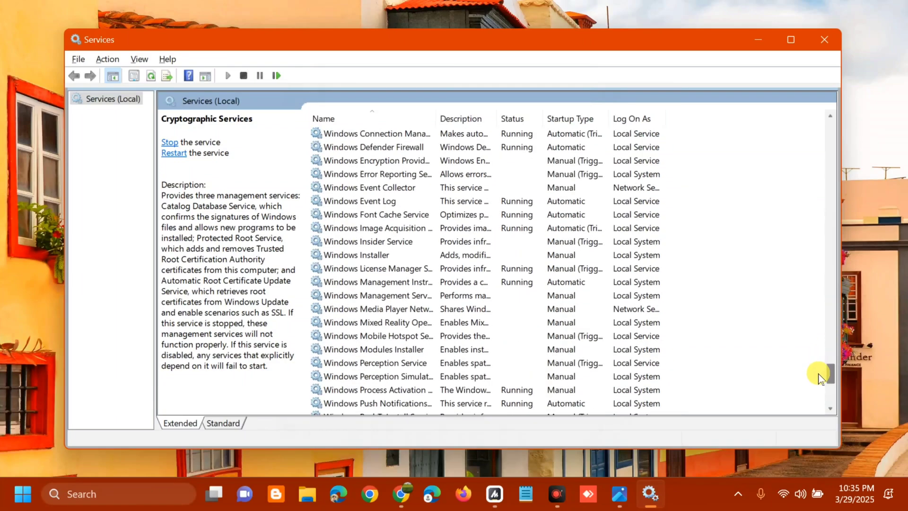
pyautogui.click(450, 258)
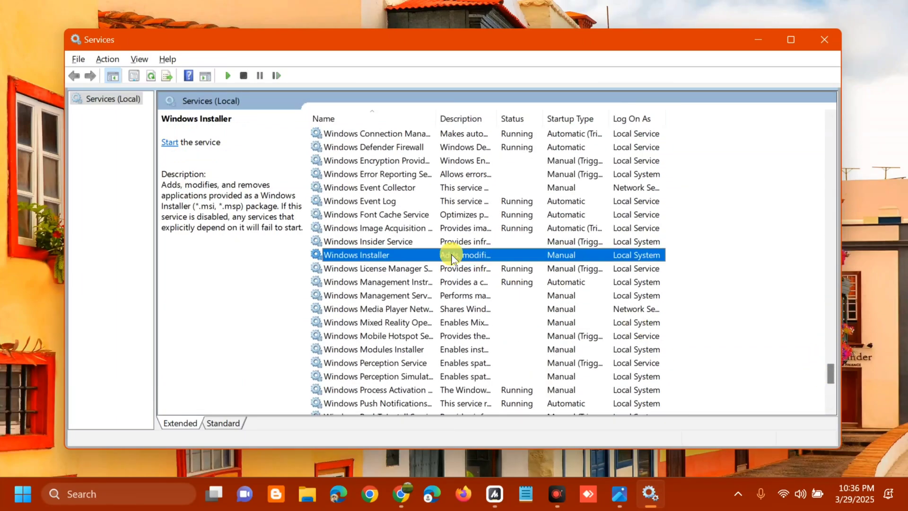
pyautogui.rightClick(452, 258)
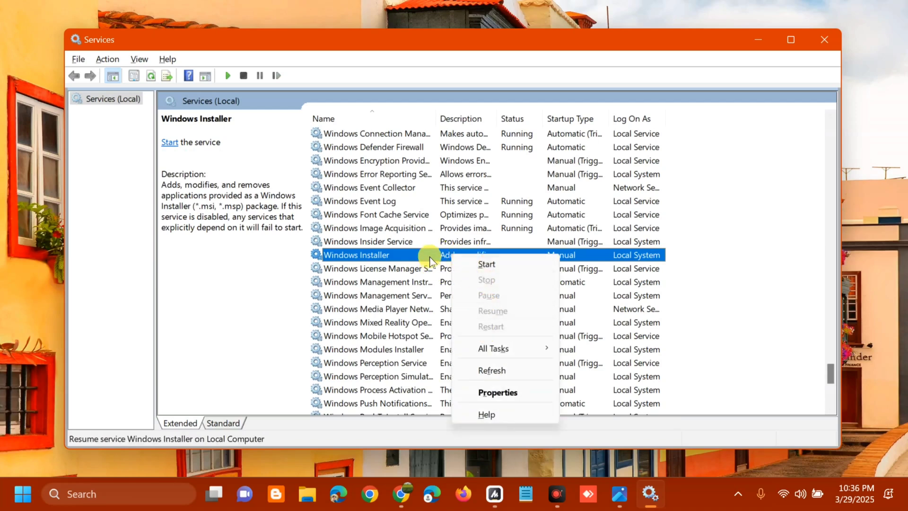
pyautogui.click(430, 258)
pyautogui.doubleClick(430, 255)
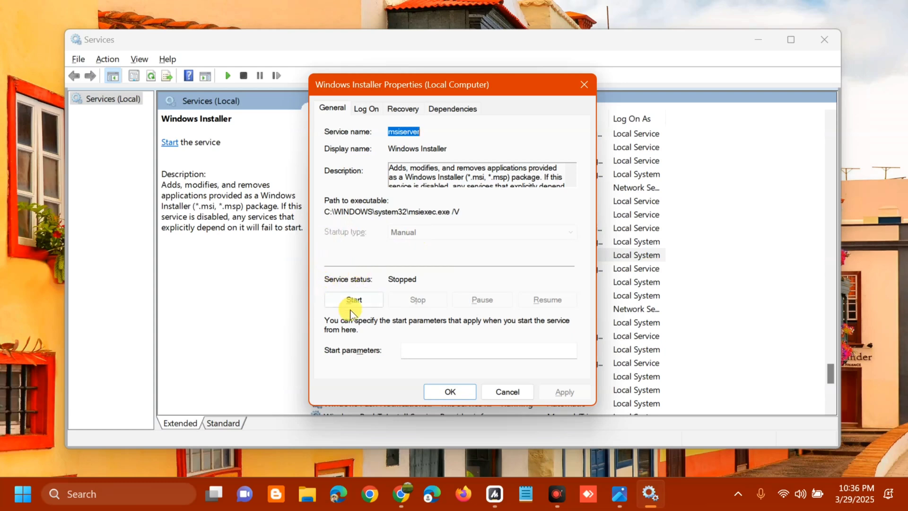
pyautogui.click(357, 298)
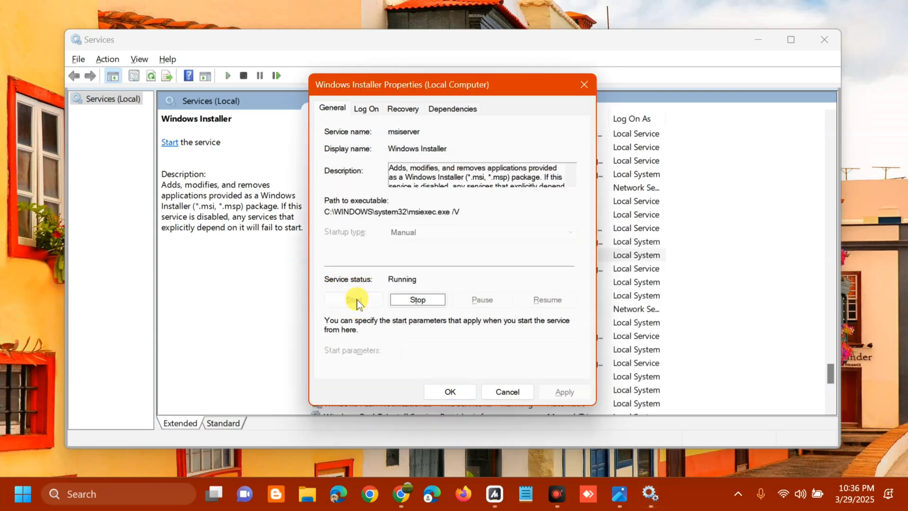
pyautogui.click(453, 392)
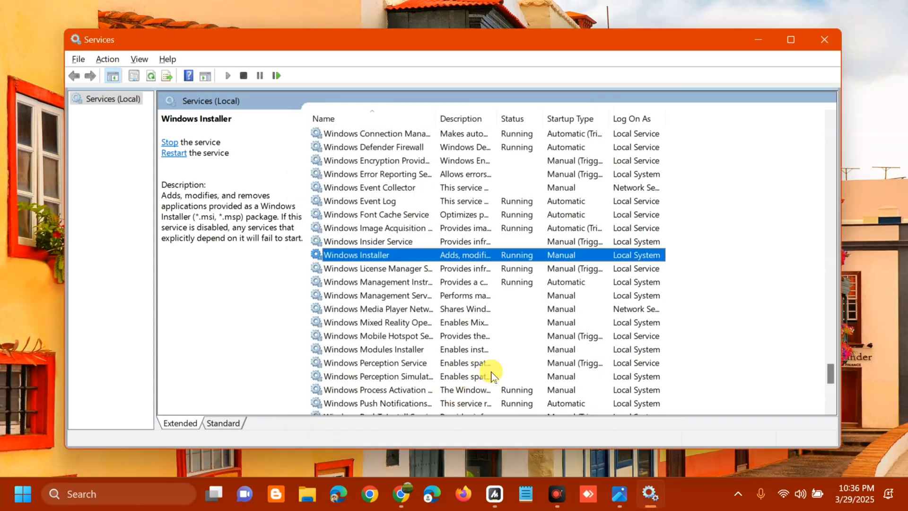
pyautogui.click(824, 39)
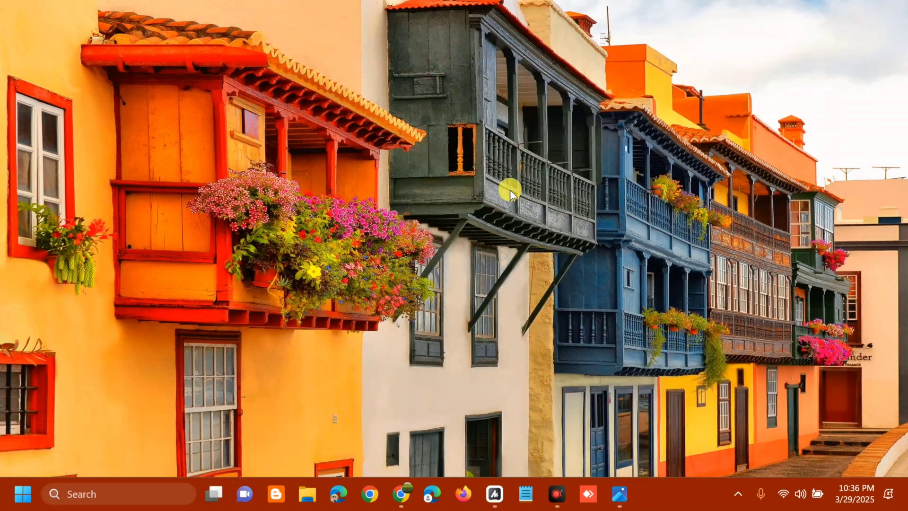
# Step: Search for CMD and launch Command Prompt as administrator, approving the UAC prompt
pyautogui.click(23, 494)
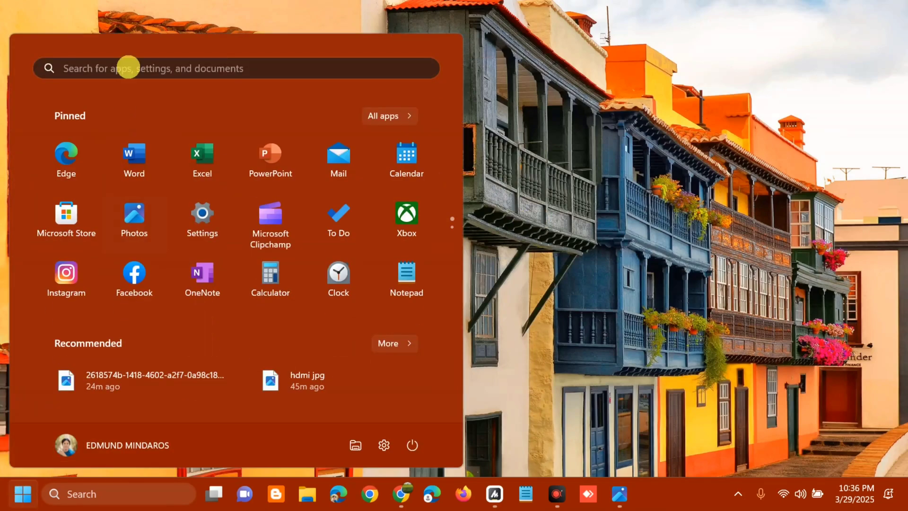
pyautogui.click(128, 69)
pyautogui.write('CMD')
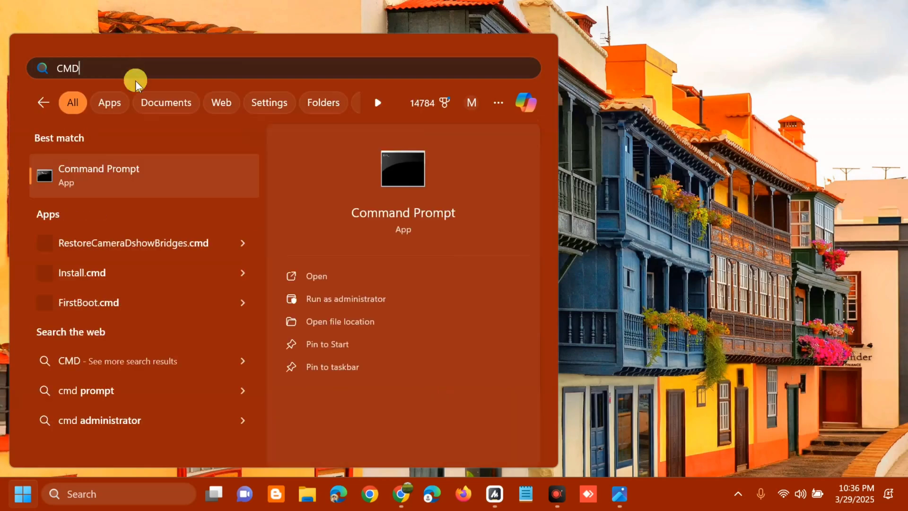
pyautogui.rightClick(174, 177)
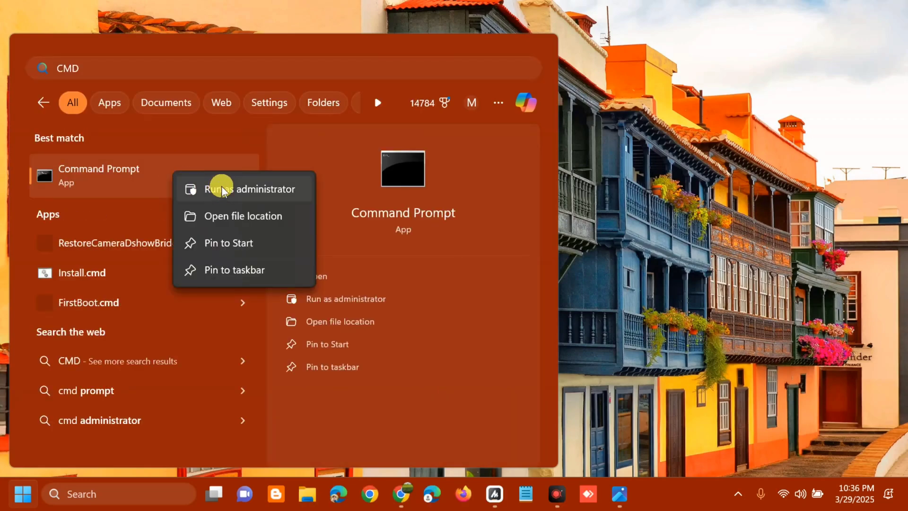
pyautogui.click(222, 189)
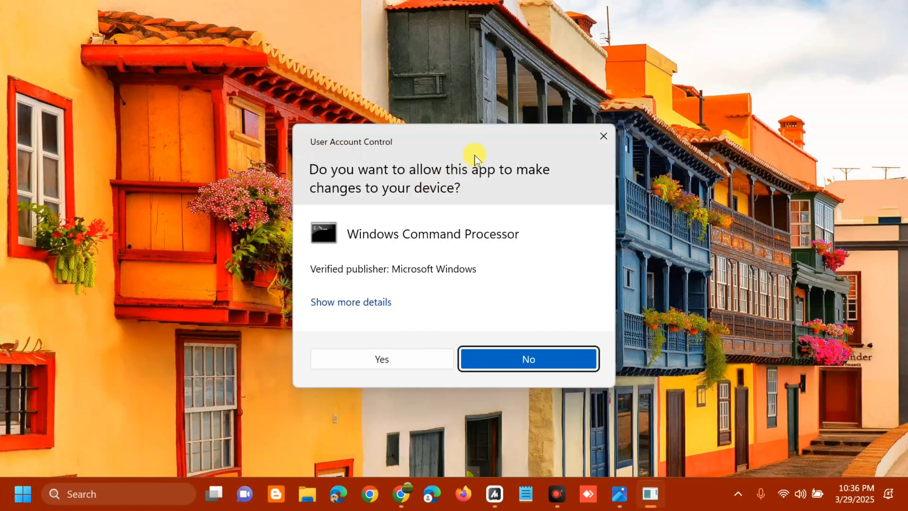
pyautogui.click(378, 361)
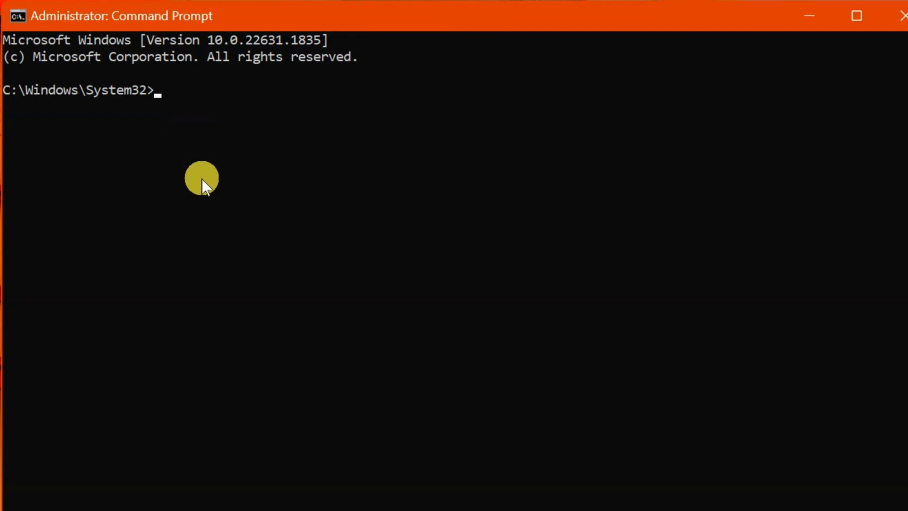
# Step: Run 'netsh winsock reset', close Command Prompt, and open the Start menu for power options
pyautogui.write('netsh winso')
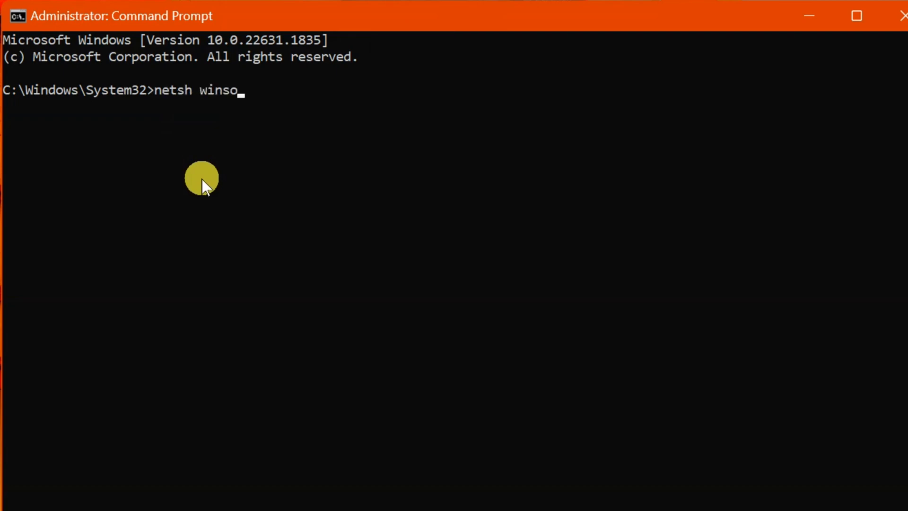
pyautogui.write('ck reset')
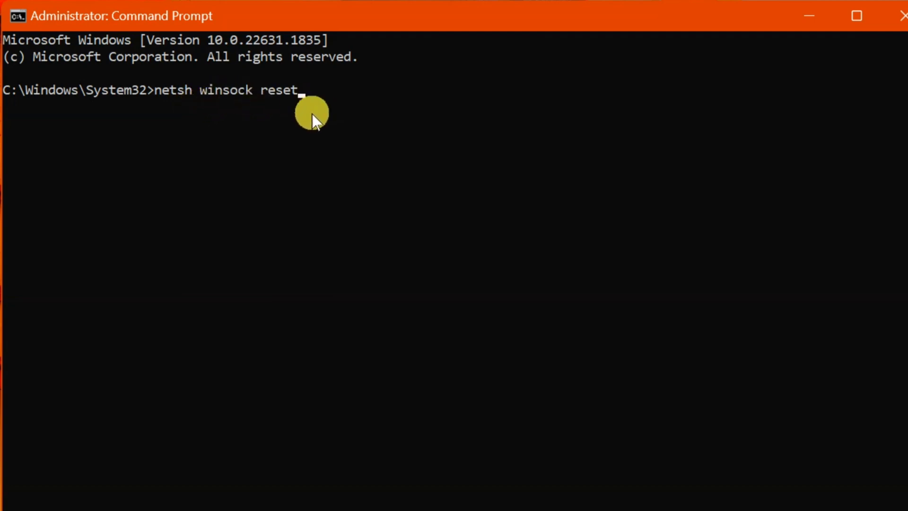
pyautogui.press('Return')
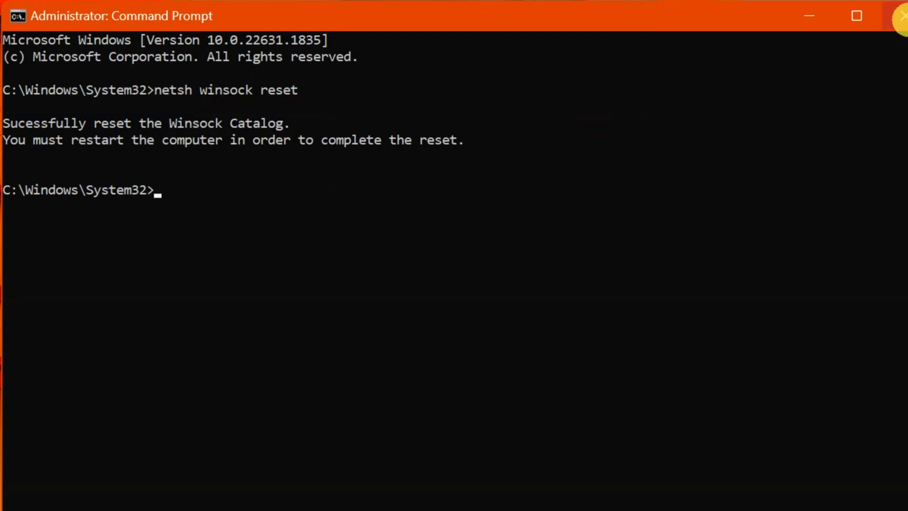
pyautogui.click(900, 15)
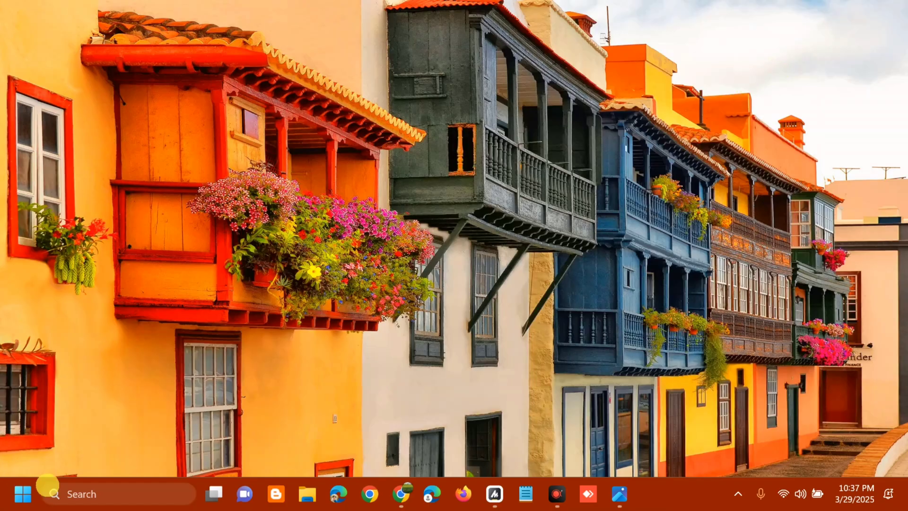
pyautogui.click(23, 494)
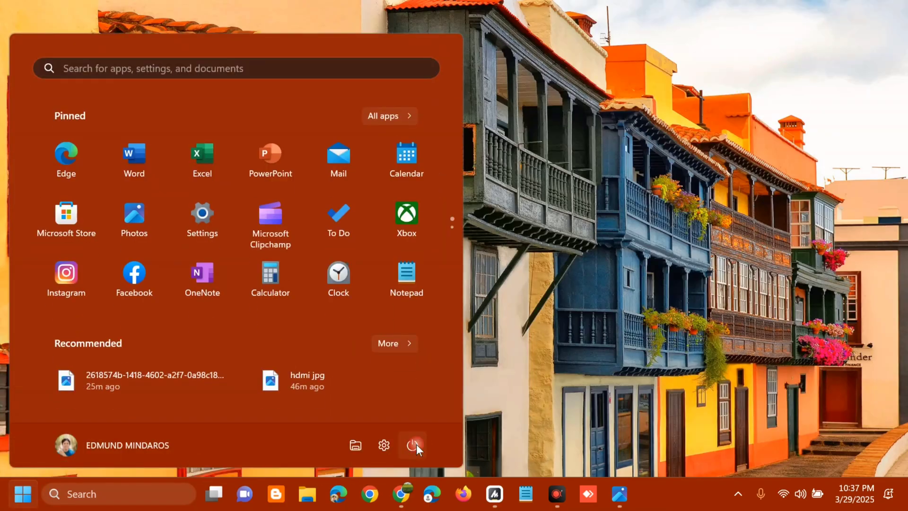